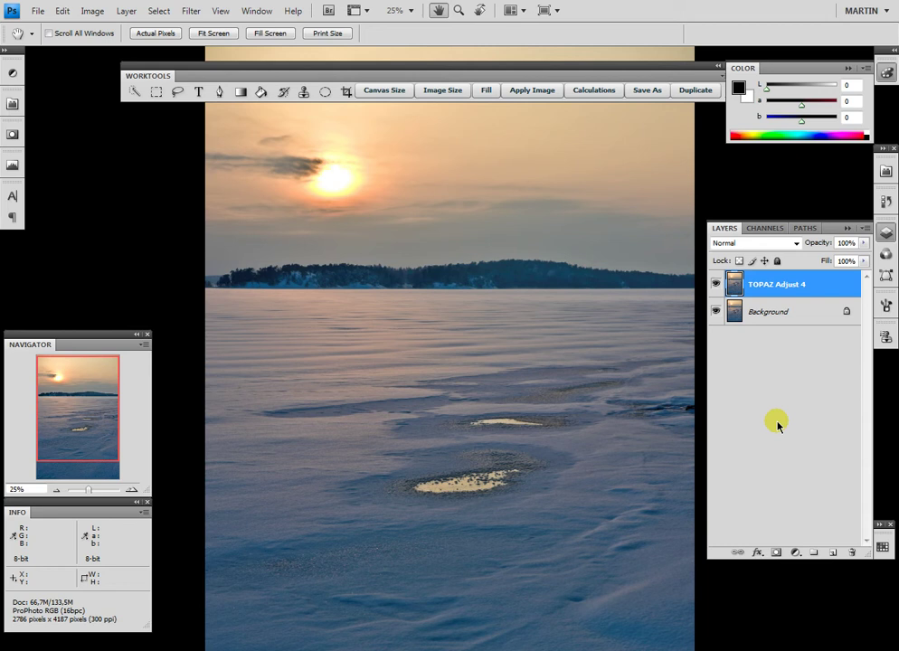
Open the Topaz Adjust 4 filter for the TOPAZ Adjust 4 layer
click(191, 13)
mouse_move(246, 348)
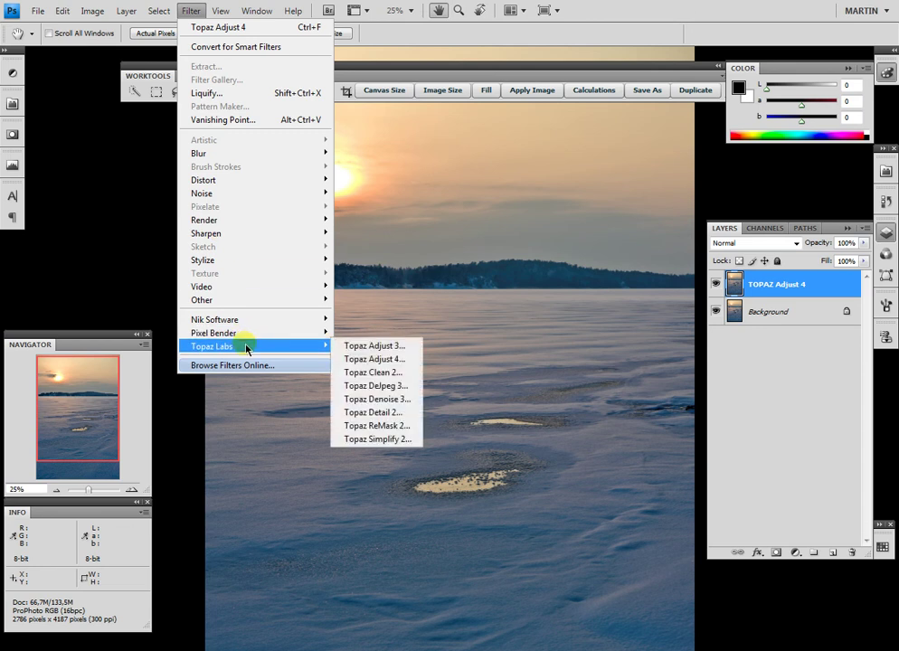
click(373, 359)
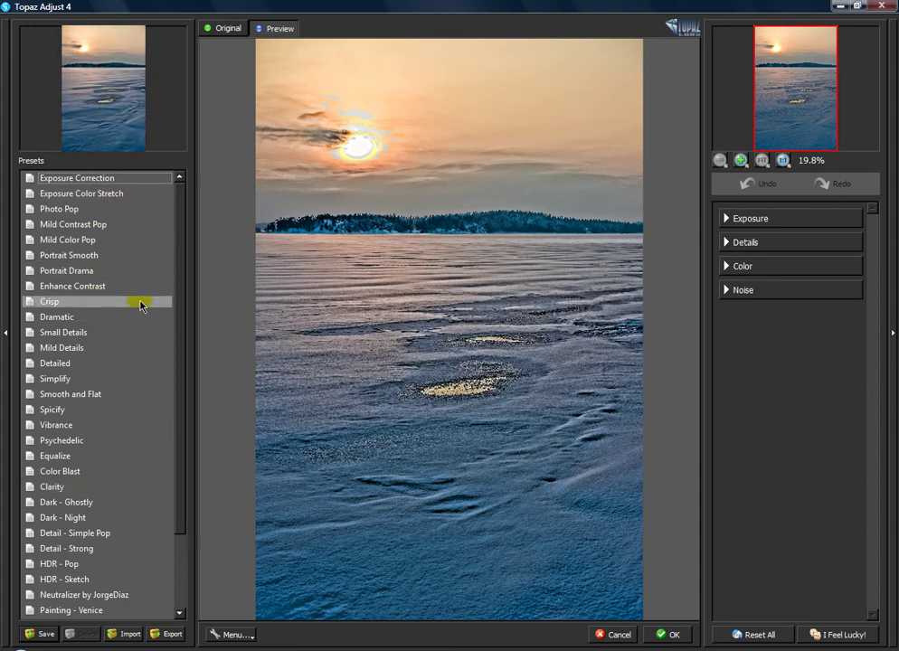
Try the Dark - Night, HDR - Sketch, HDR - Pop, Painting - Venice, Recovery - Highlight, Recovery - Shadow and Sketch - Pencil presets on the photo
scroll(181, 316, down, 2)
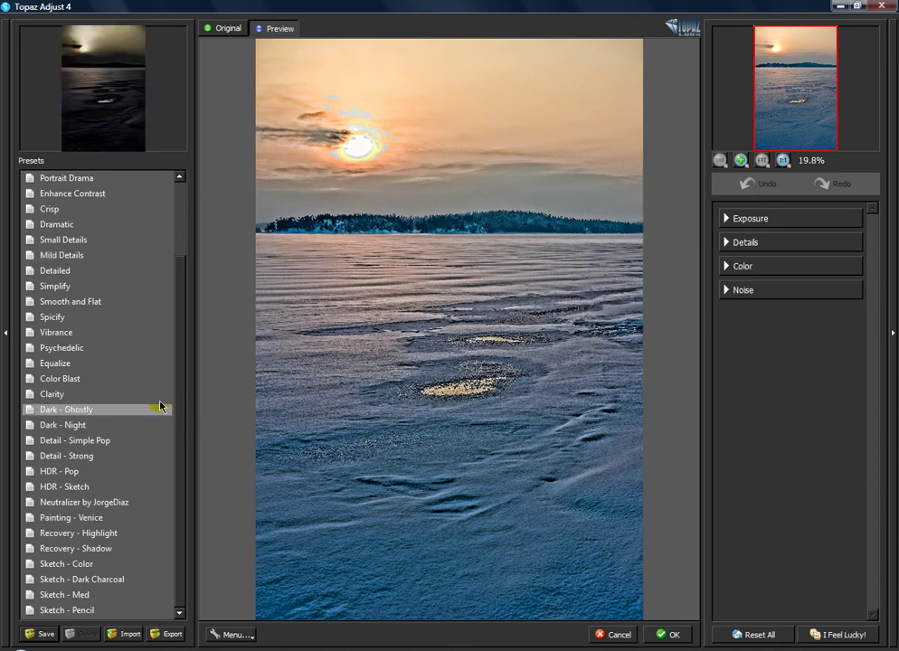
click(76, 426)
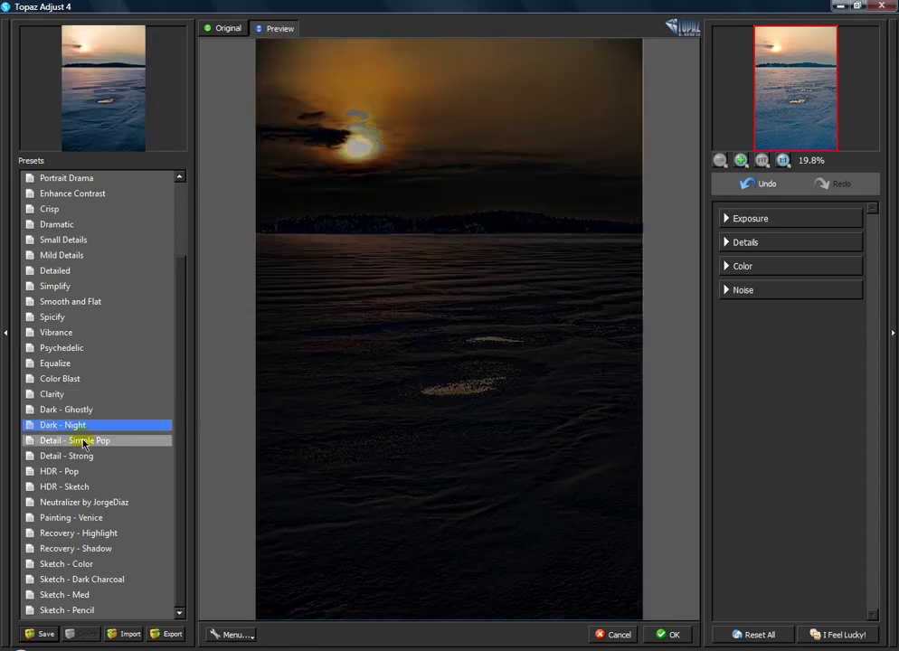
click(71, 488)
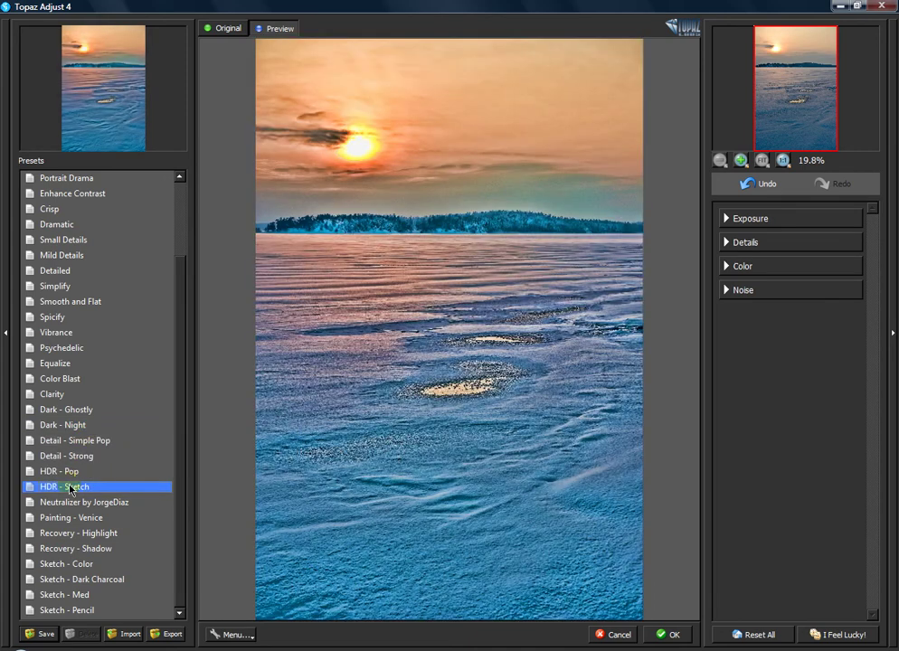
click(72, 475)
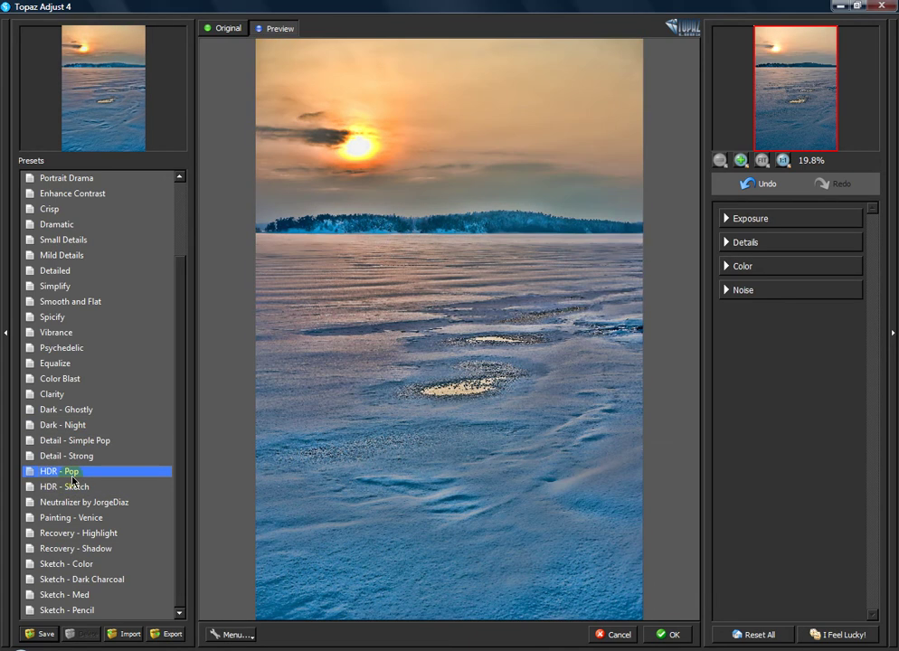
click(101, 522)
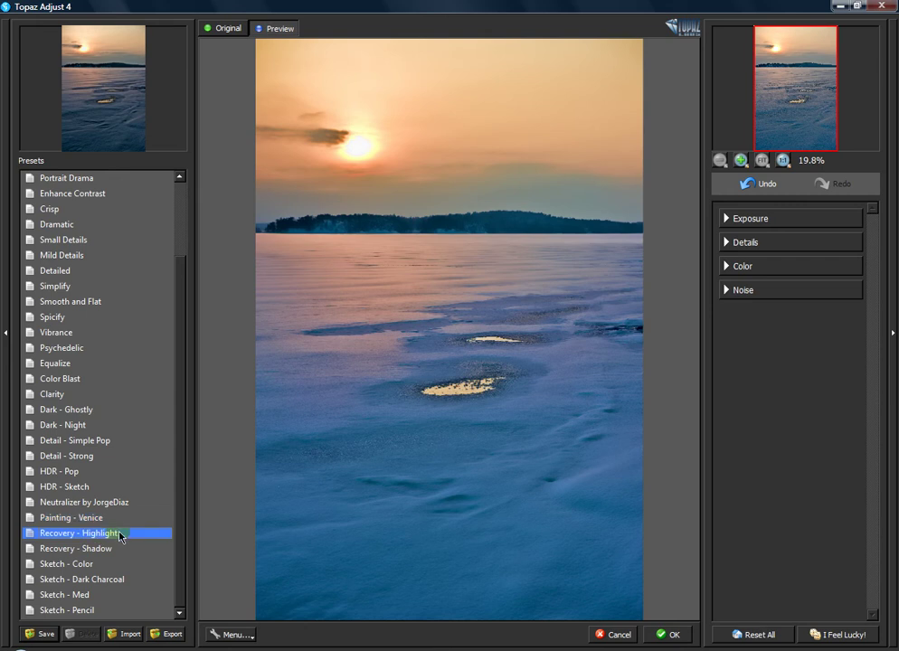
click(115, 535)
click(103, 550)
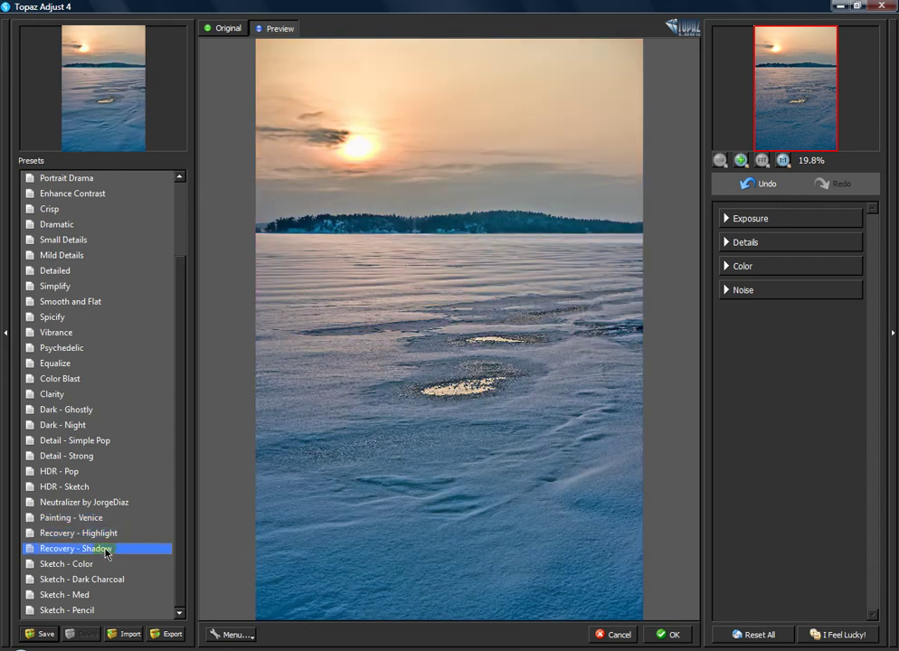
click(83, 612)
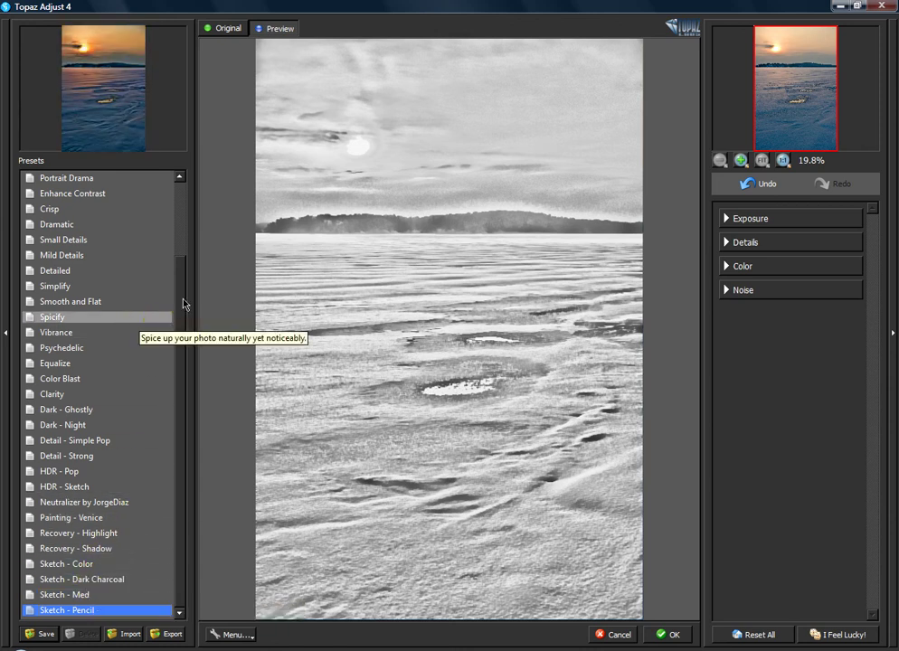
Apply the Detailed preset to the photo and collapse the preset list to enlarge the preview area
drag(176, 295, 179, 223)
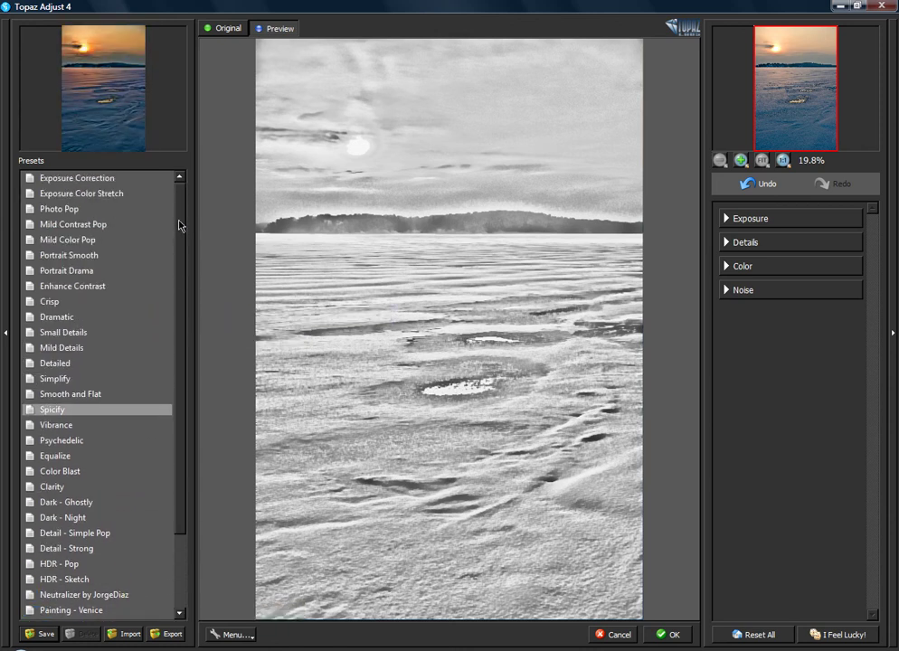
click(52, 365)
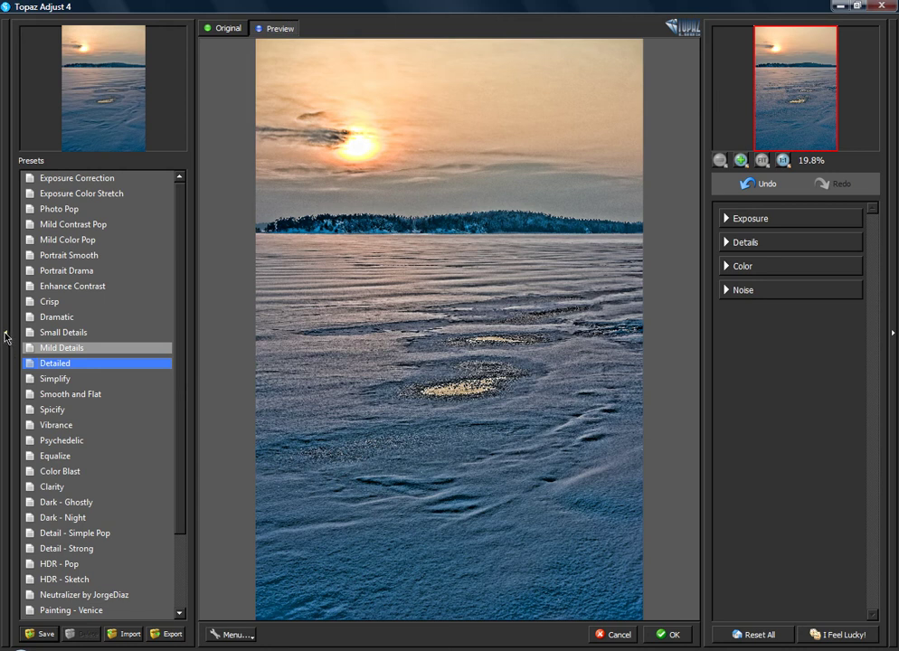
click(4, 335)
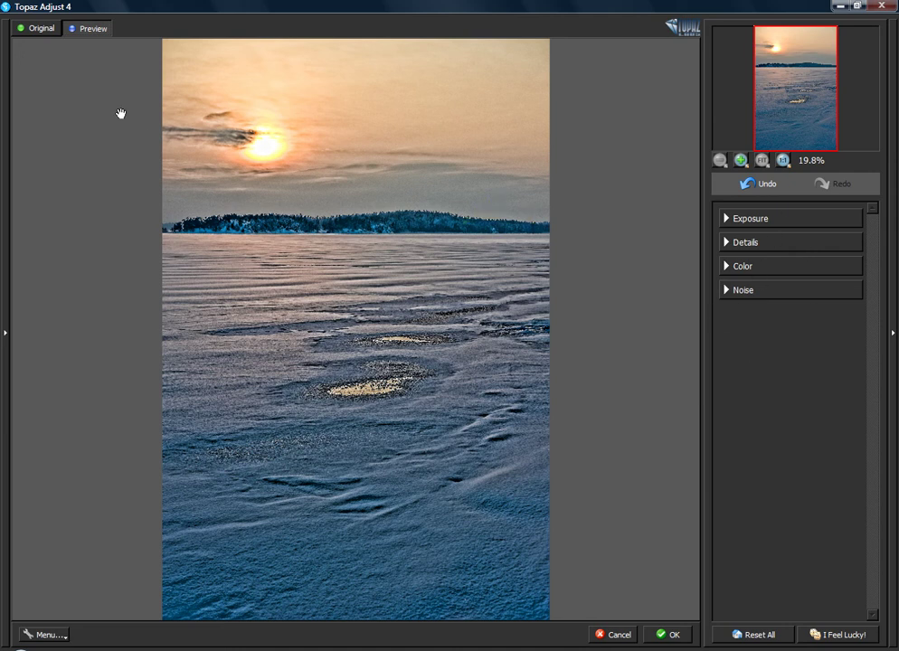
Compare the original photo with the Detailed preset result by switching repeatedly between the two versions
click(35, 29)
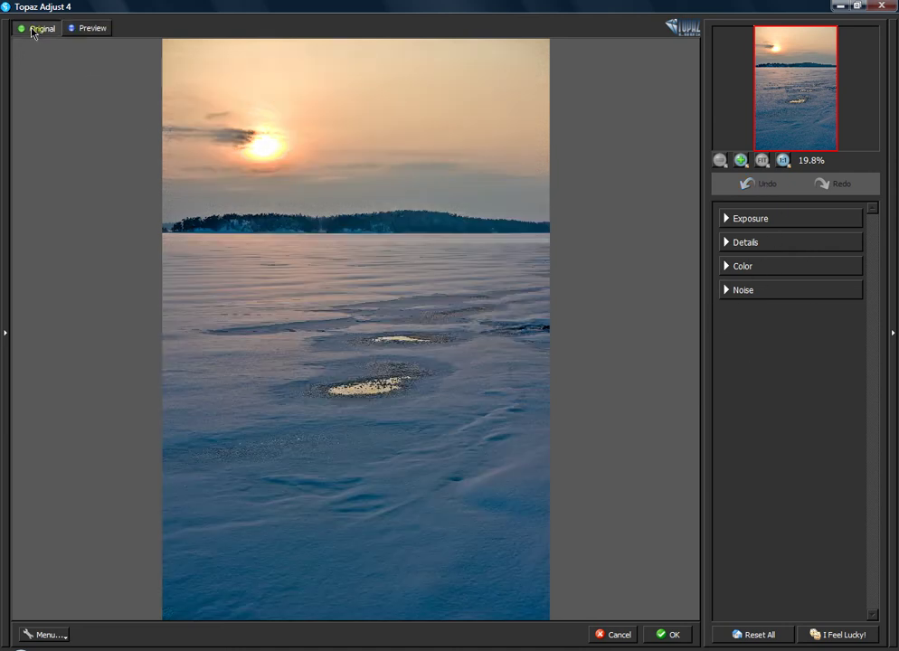
click(90, 31)
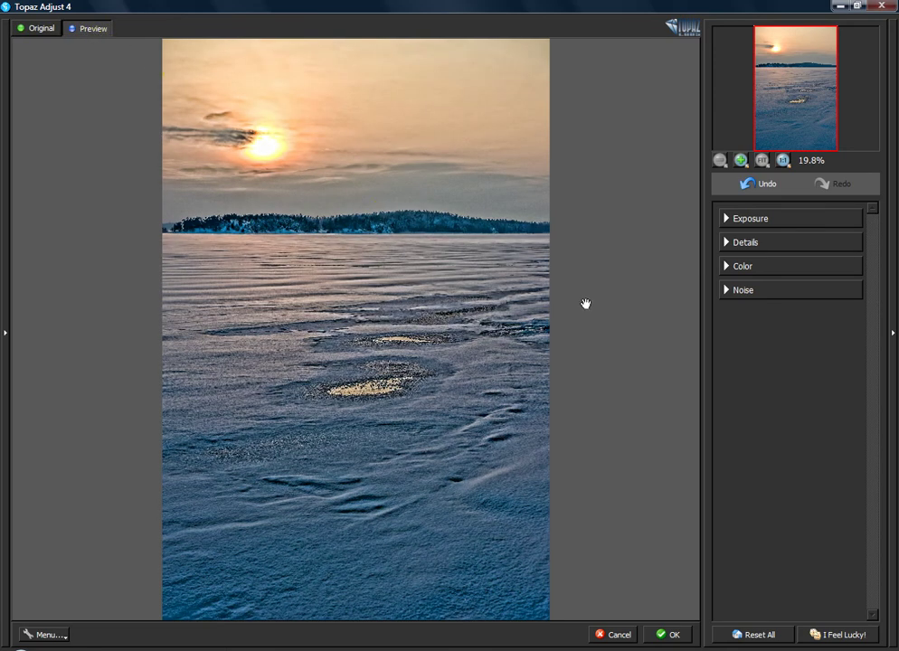
click(61, 49)
click(61, 49)
click(62, 78)
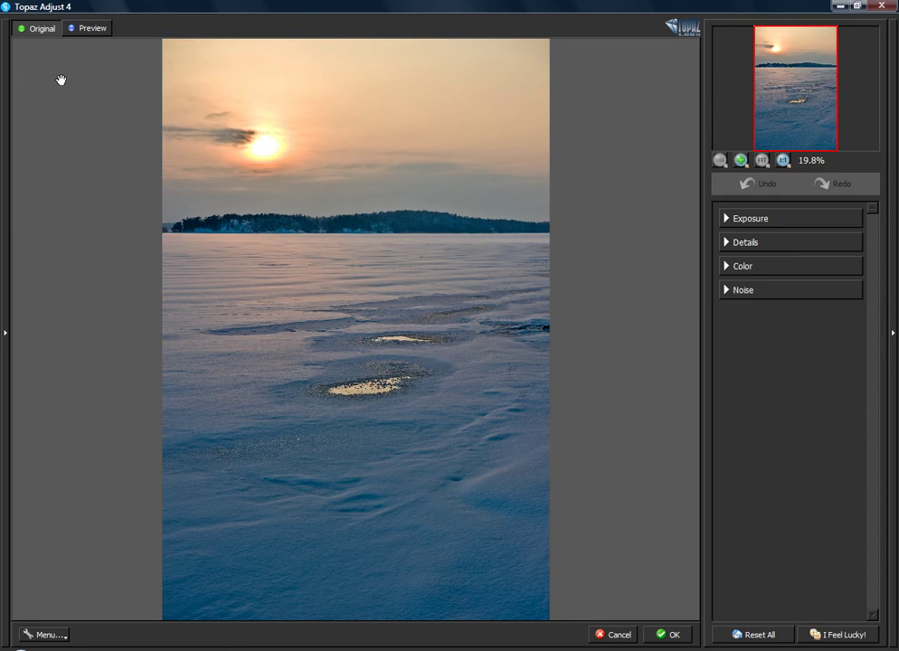
click(61, 79)
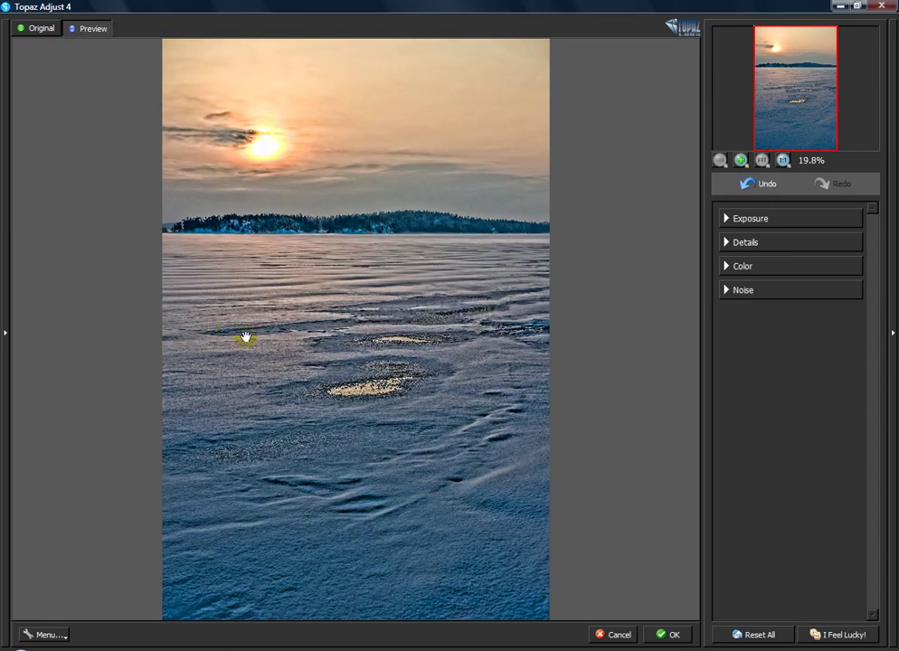
click(354, 359)
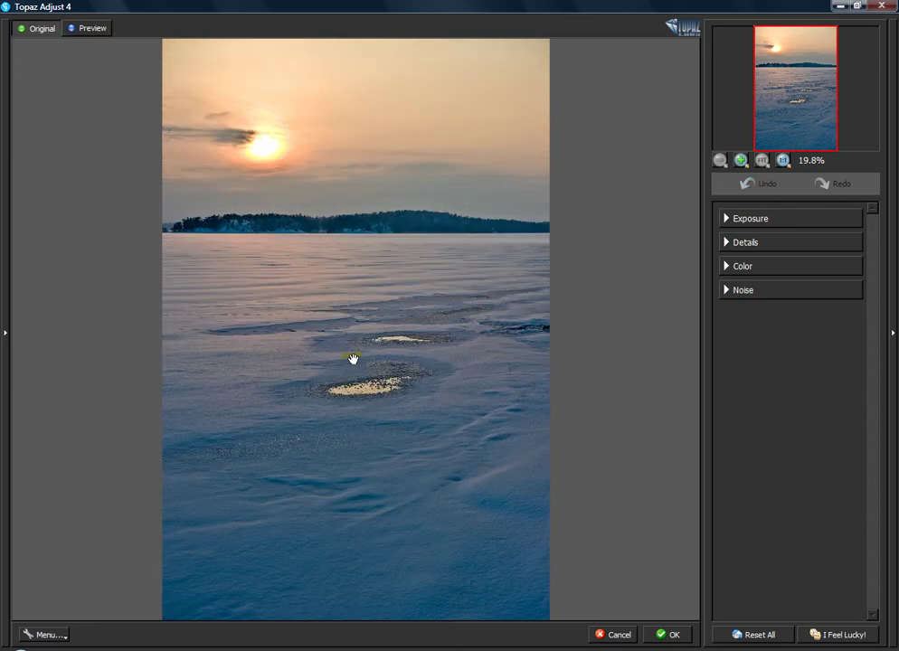
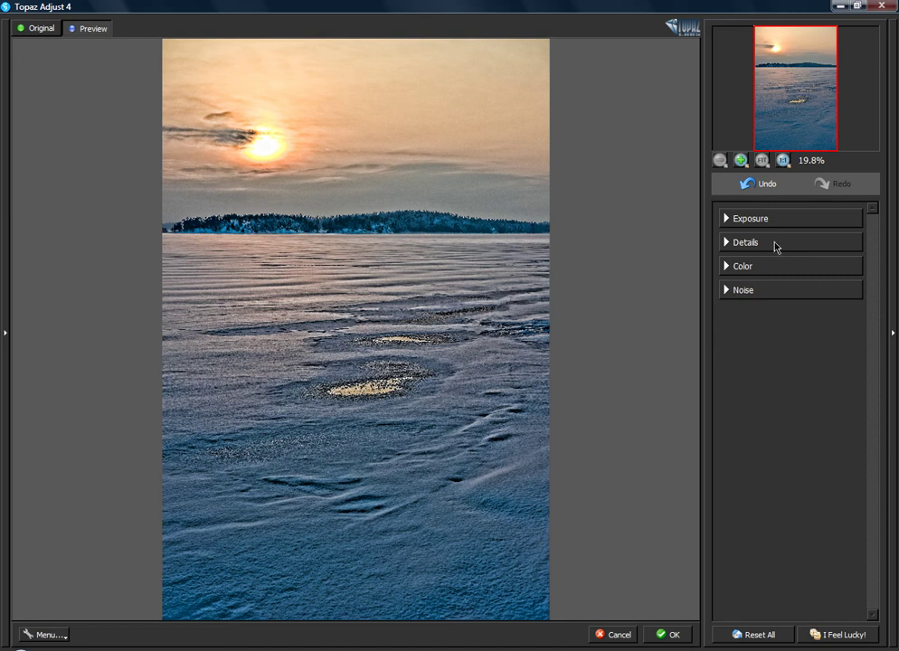
Review the preset's Exposure, Details and Color settings, toggling the option to process details independent of exposure
click(729, 219)
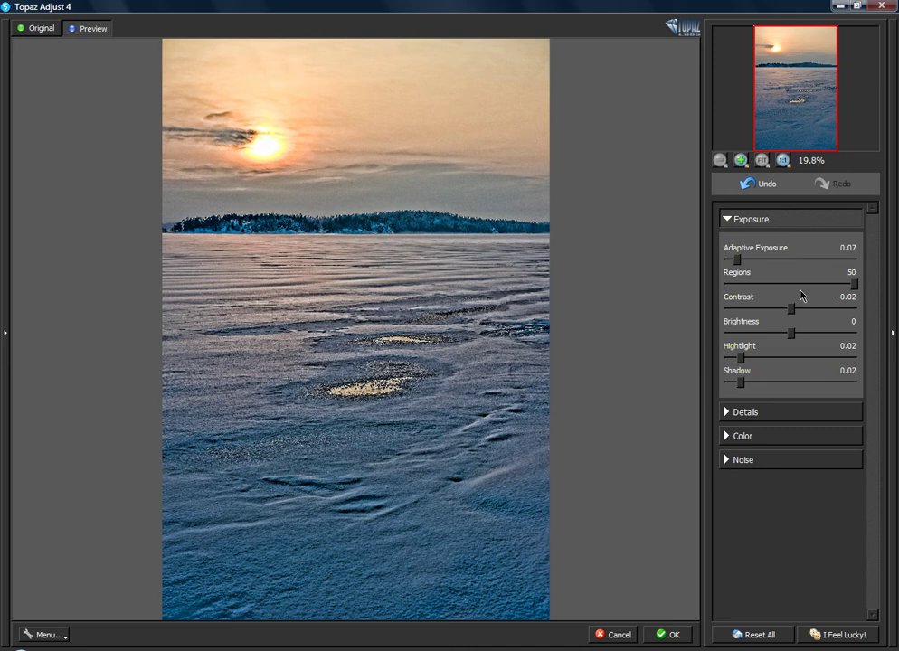
click(729, 219)
click(732, 243)
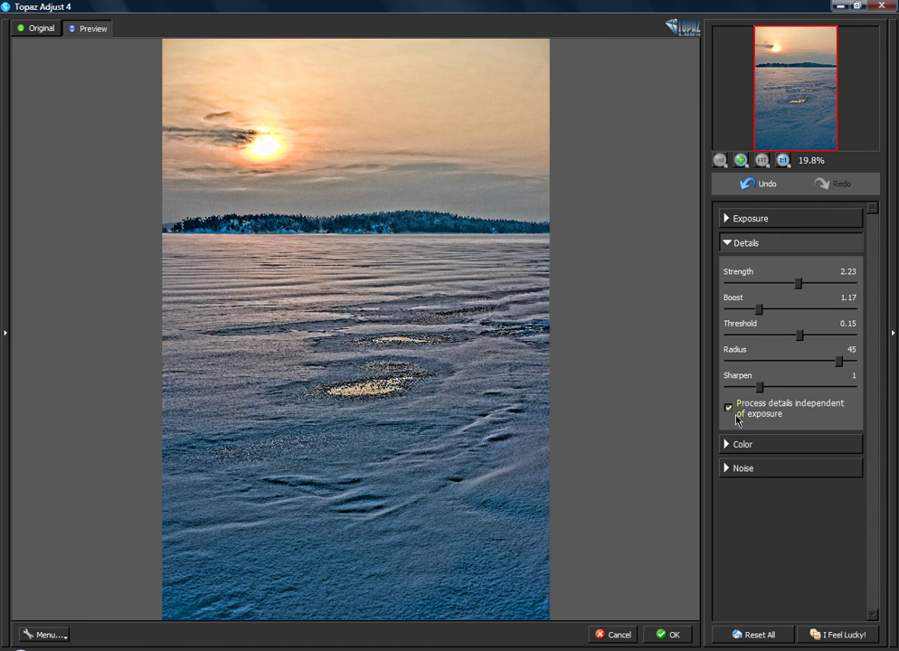
click(729, 408)
click(729, 418)
click(729, 418)
click(731, 244)
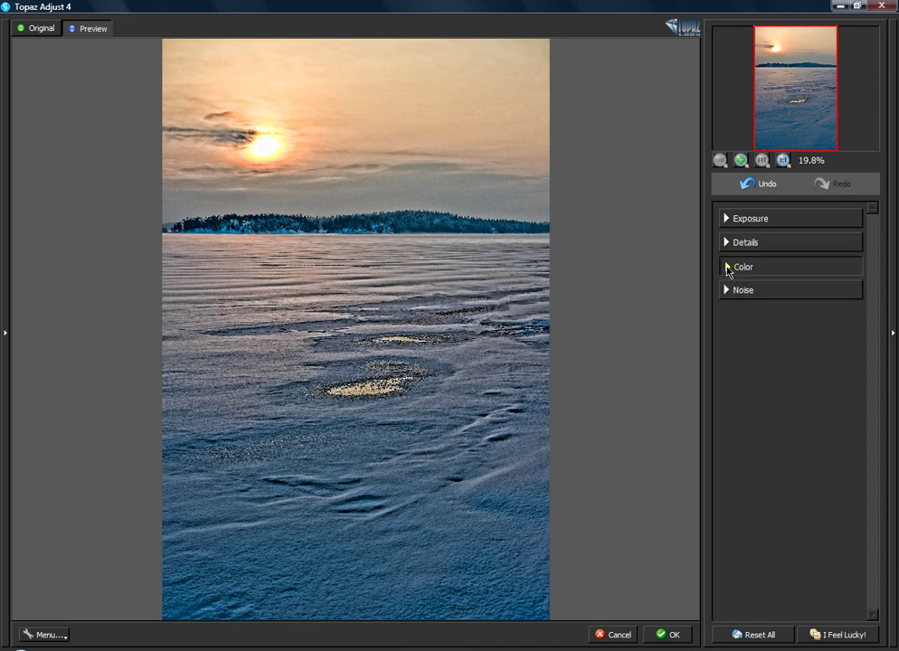
click(729, 264)
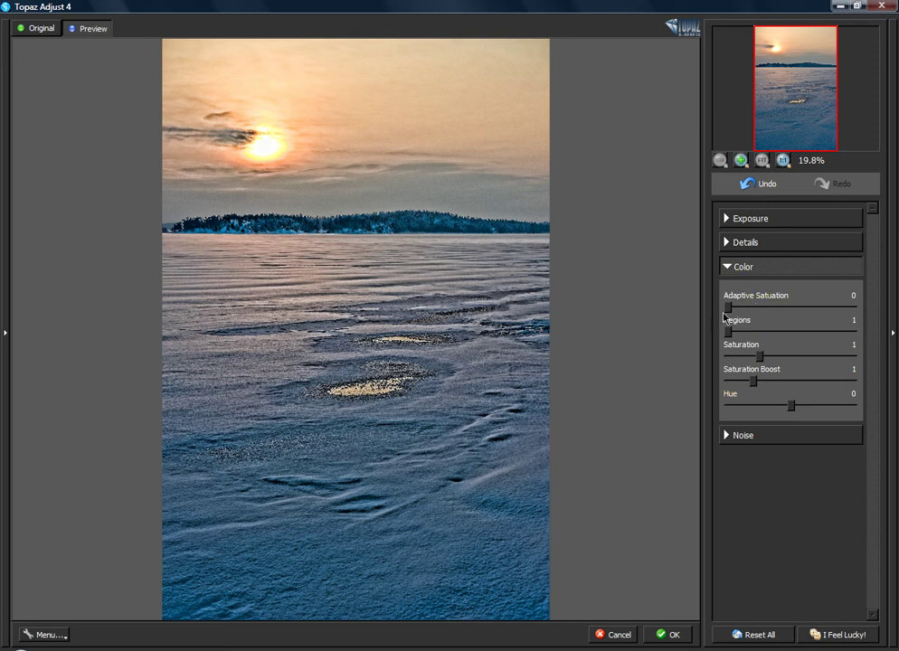
click(732, 267)
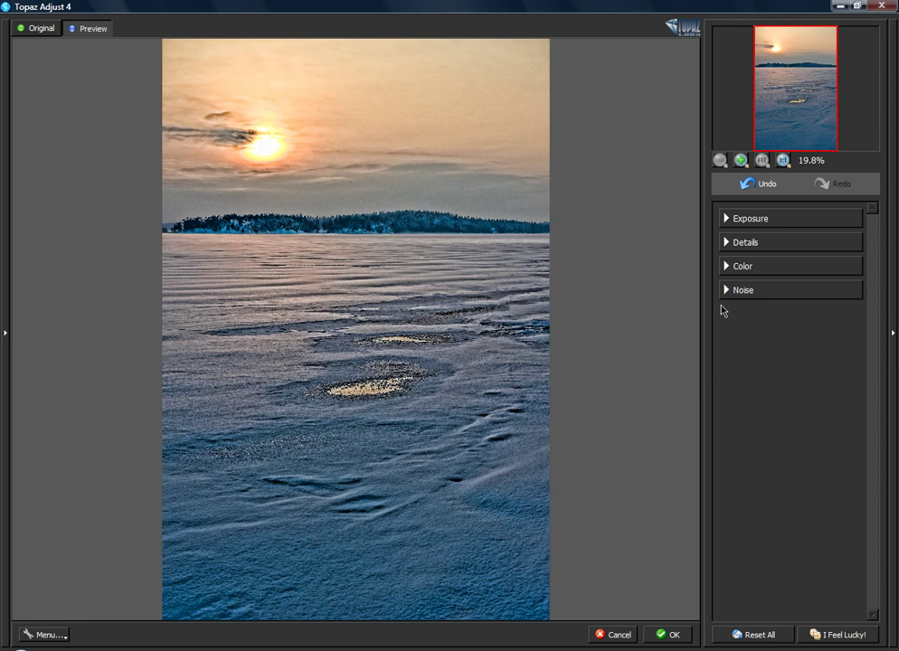
Enable Use Topaz DeNoise and set the noise Suppression to 0.84, checking the sky and treeline at 100% magnification
click(730, 291)
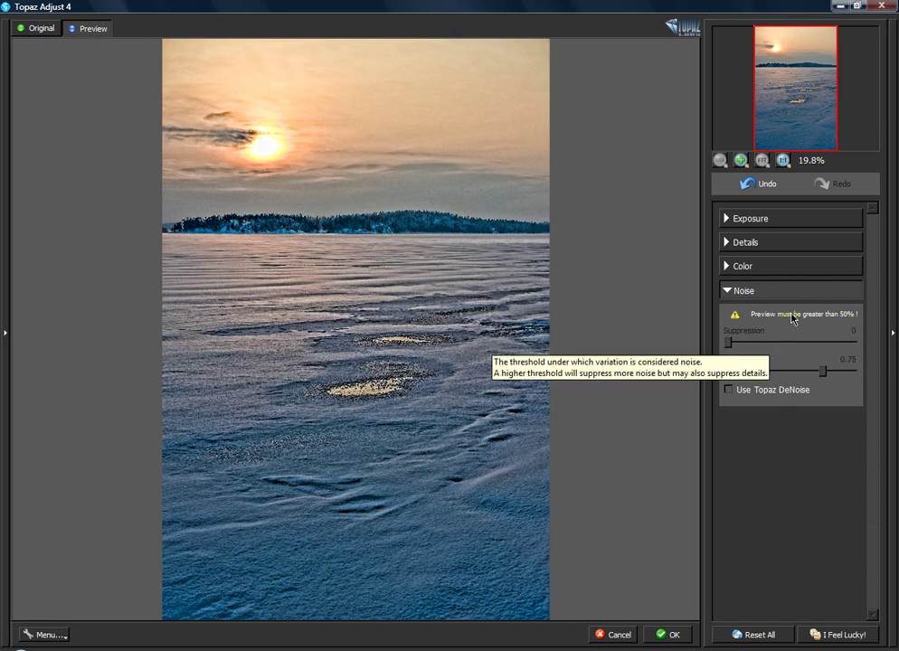
mouse_move(736, 315)
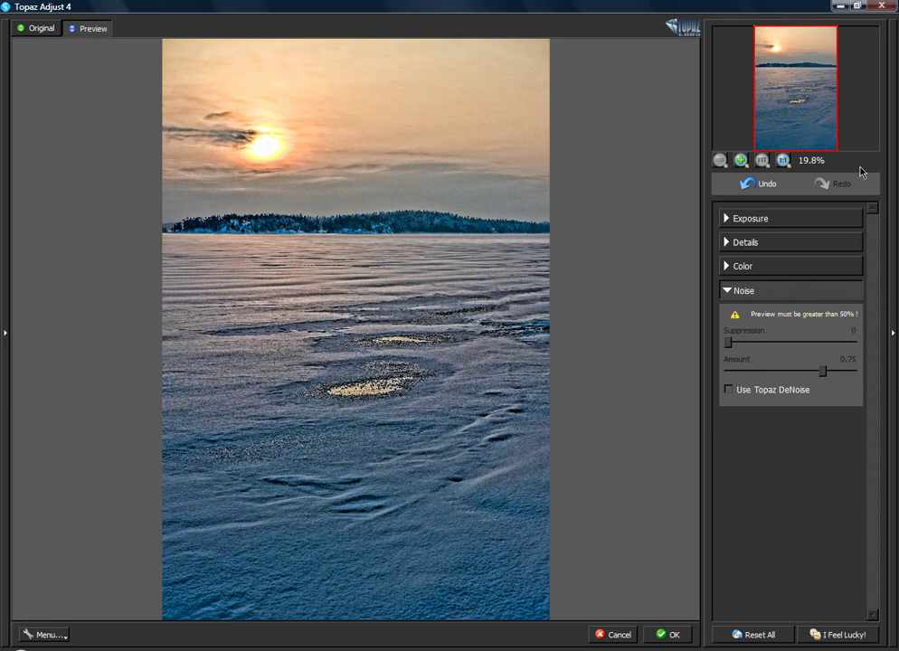
click(782, 160)
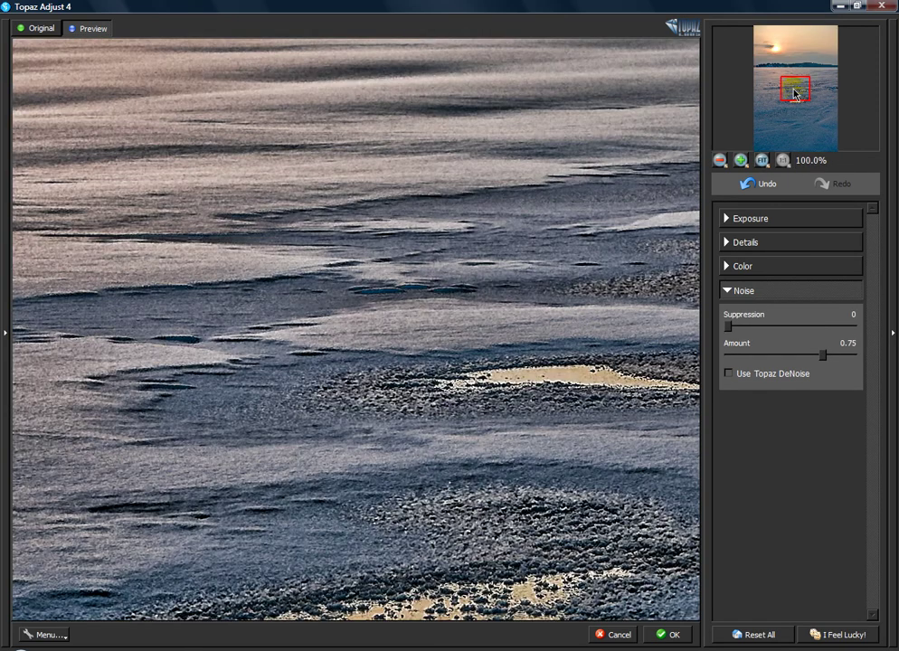
drag(797, 88, 814, 54)
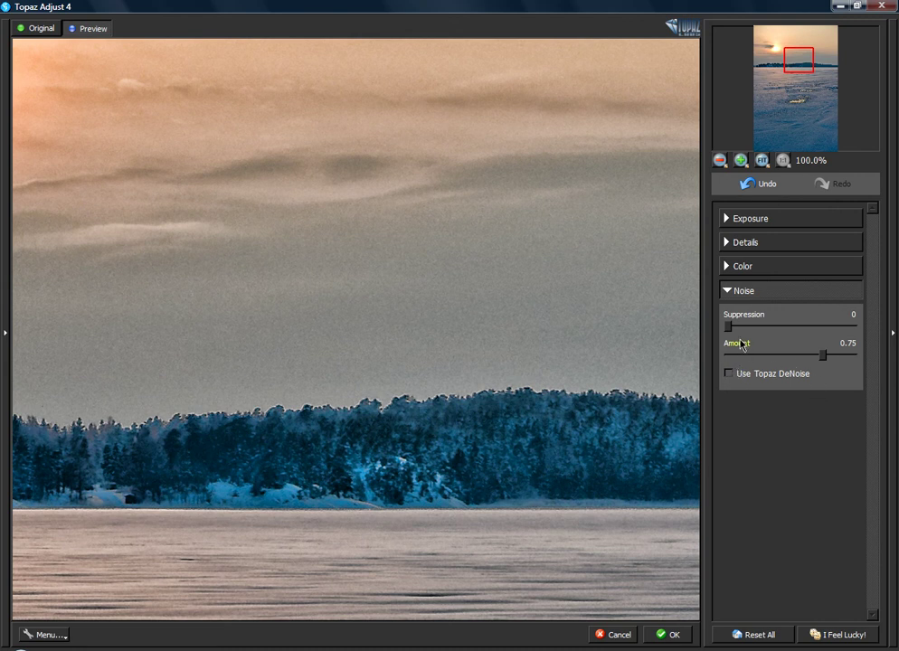
drag(729, 328, 742, 328)
drag(741, 327, 730, 328)
click(729, 374)
drag(741, 332, 763, 329)
drag(761, 328, 756, 331)
click(503, 345)
drag(503, 345, 510, 387)
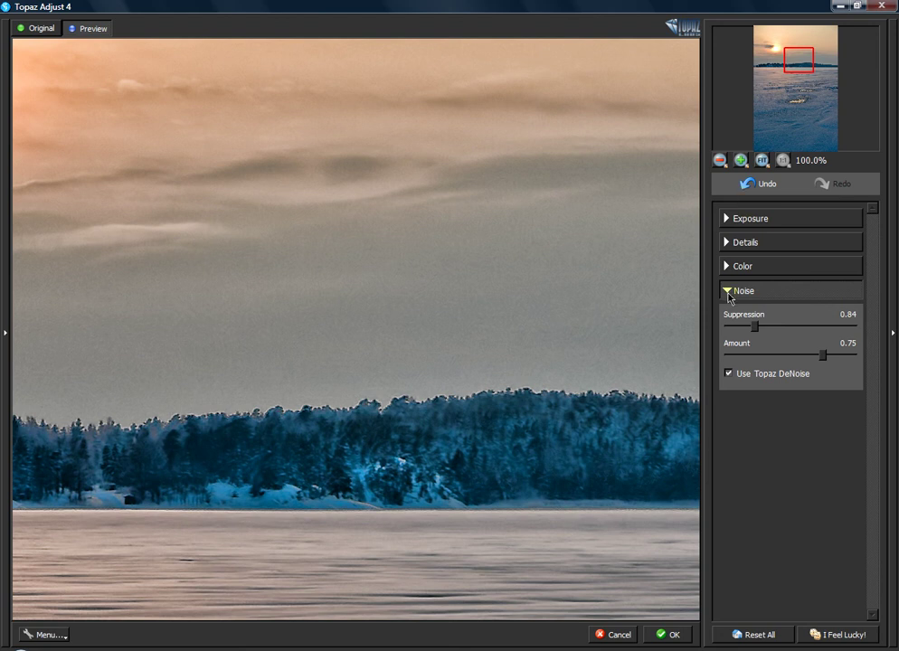
Check the whole image fitted in the preview and apply the Topaz Adjust 4 result to the layer
click(730, 291)
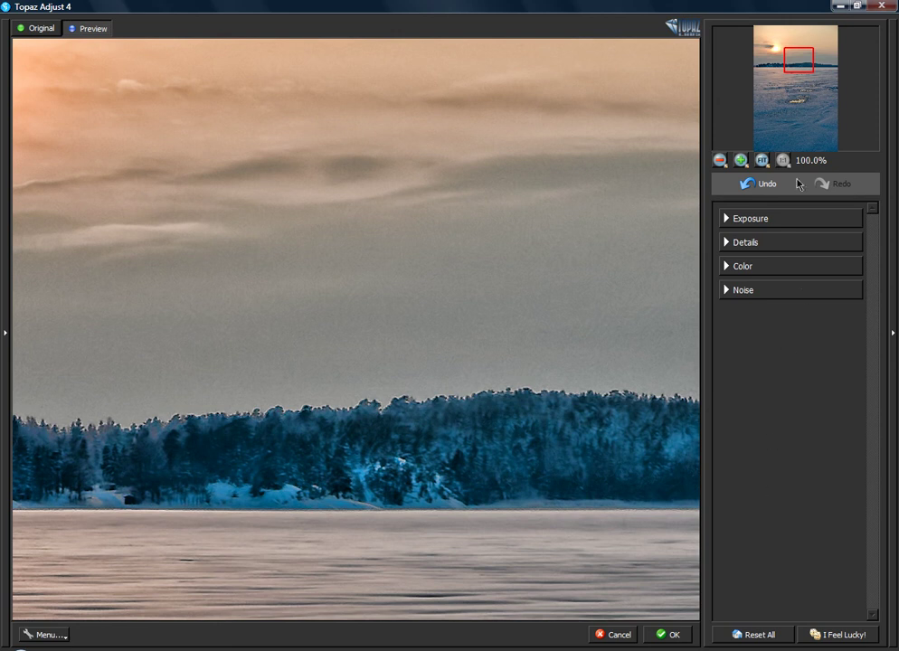
click(763, 161)
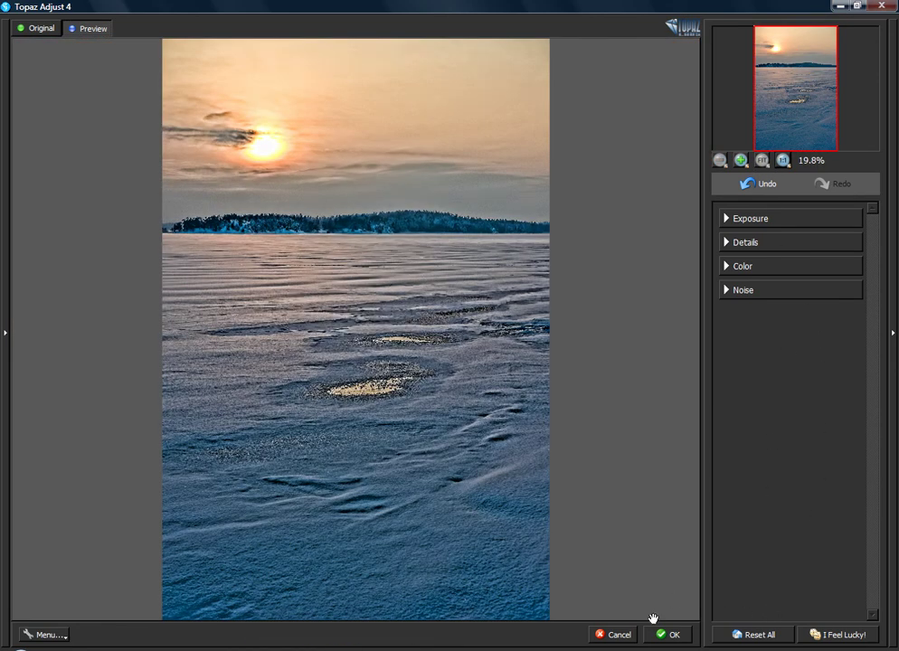
click(672, 637)
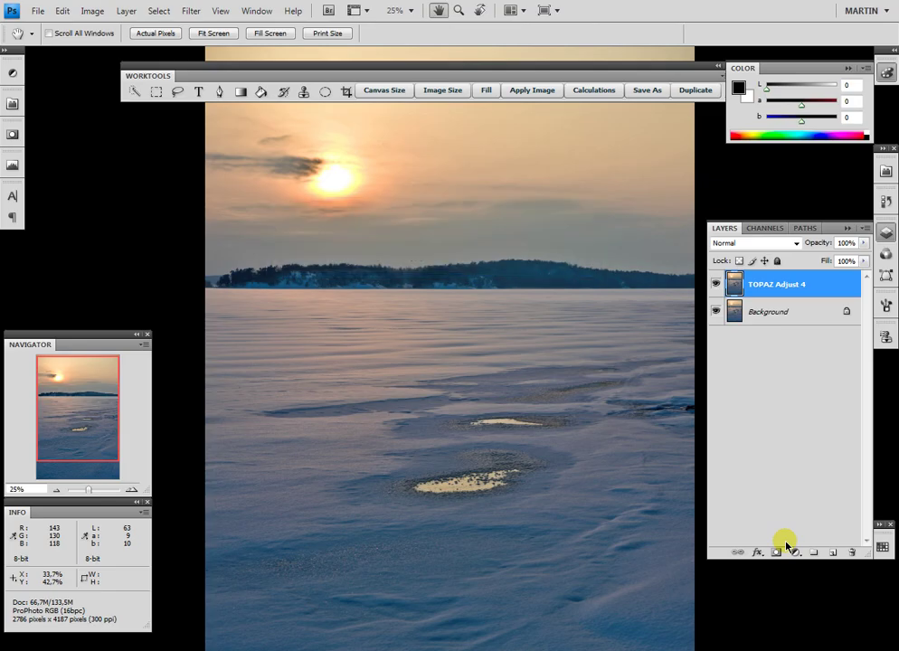
Compare the photo before and after the filter by toggling the TOPAZ Adjust 4 layer's visibility, leaving it shown
click(717, 286)
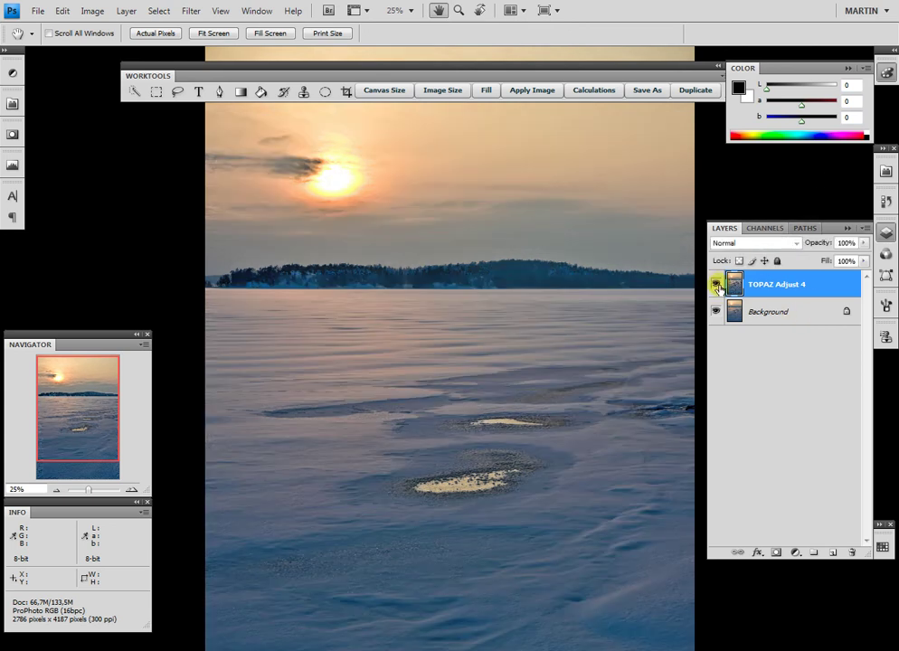
click(716, 287)
click(716, 287)
click(717, 287)
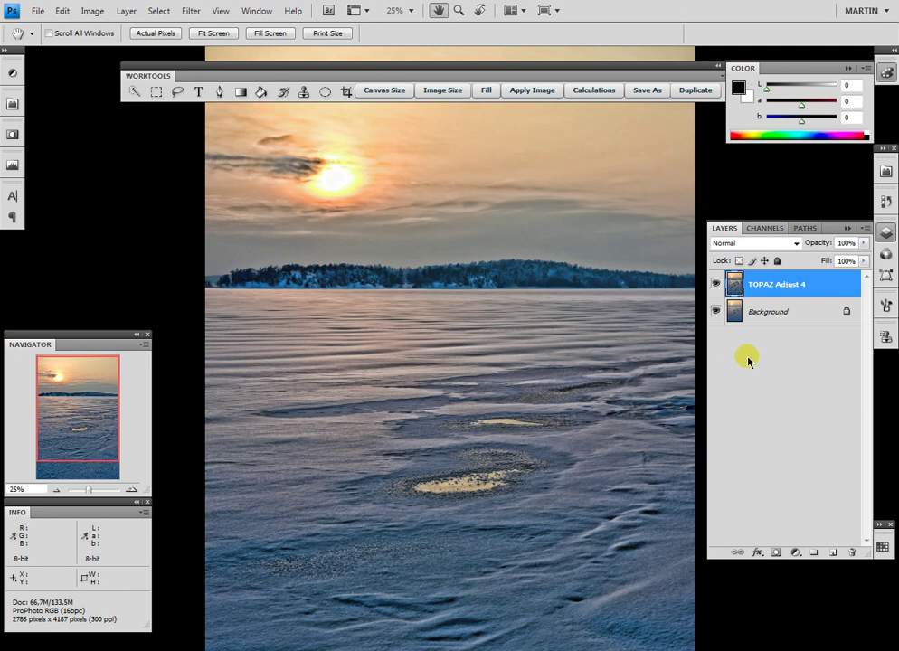